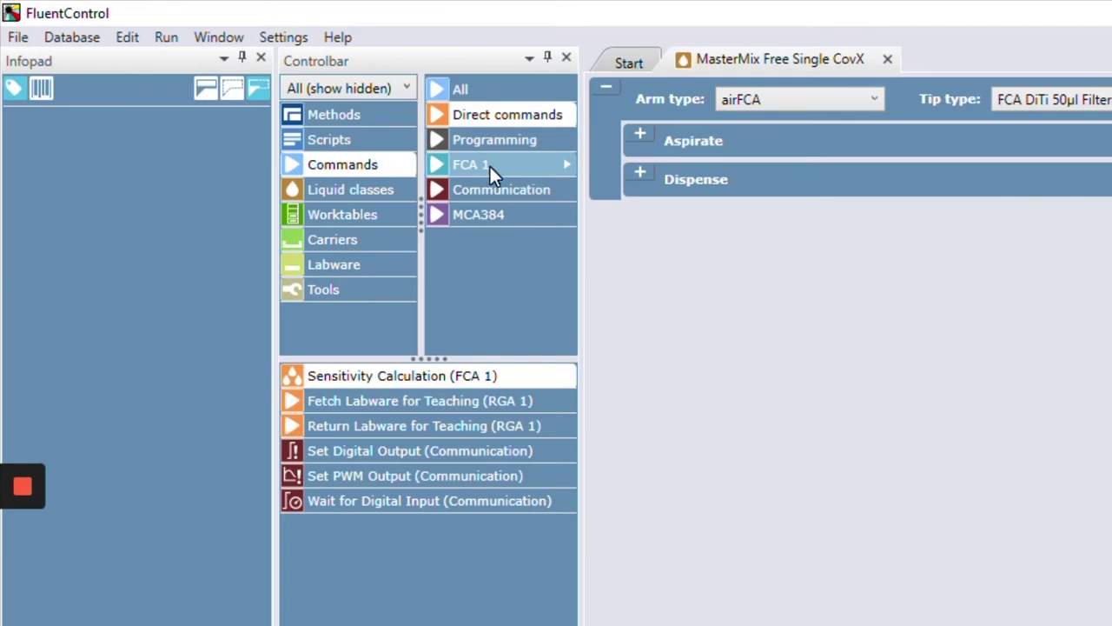
- Show the local liquid classes in the Controlbar and scroll through the list
click(350, 191)
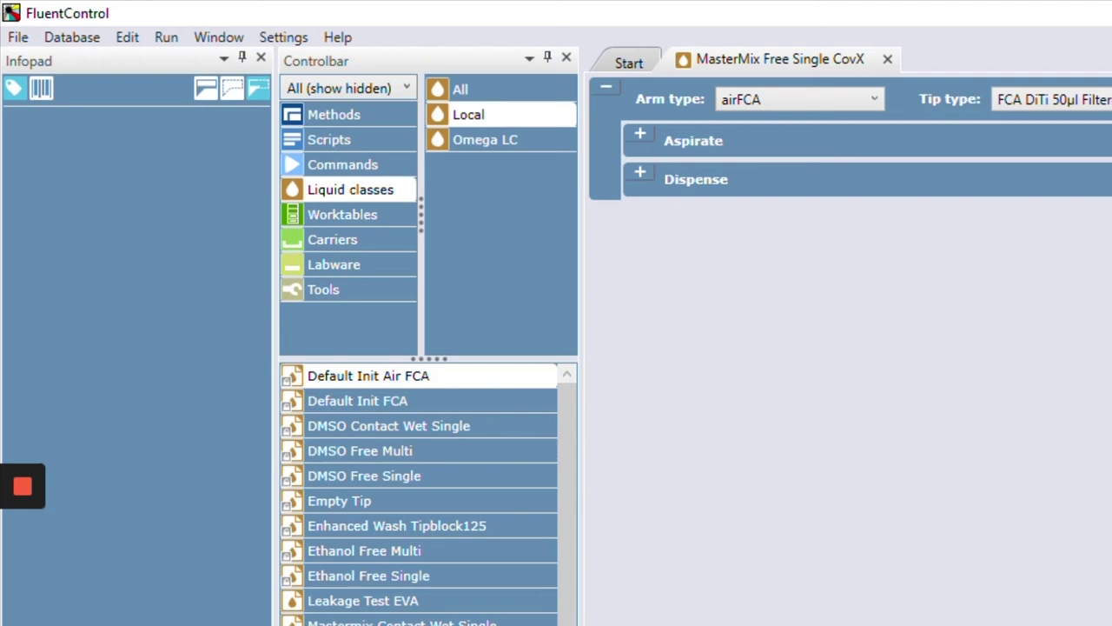
scroll(381, 555, down, 6)
scroll(382, 555, up, 5)
scroll(382, 555, up, 1)
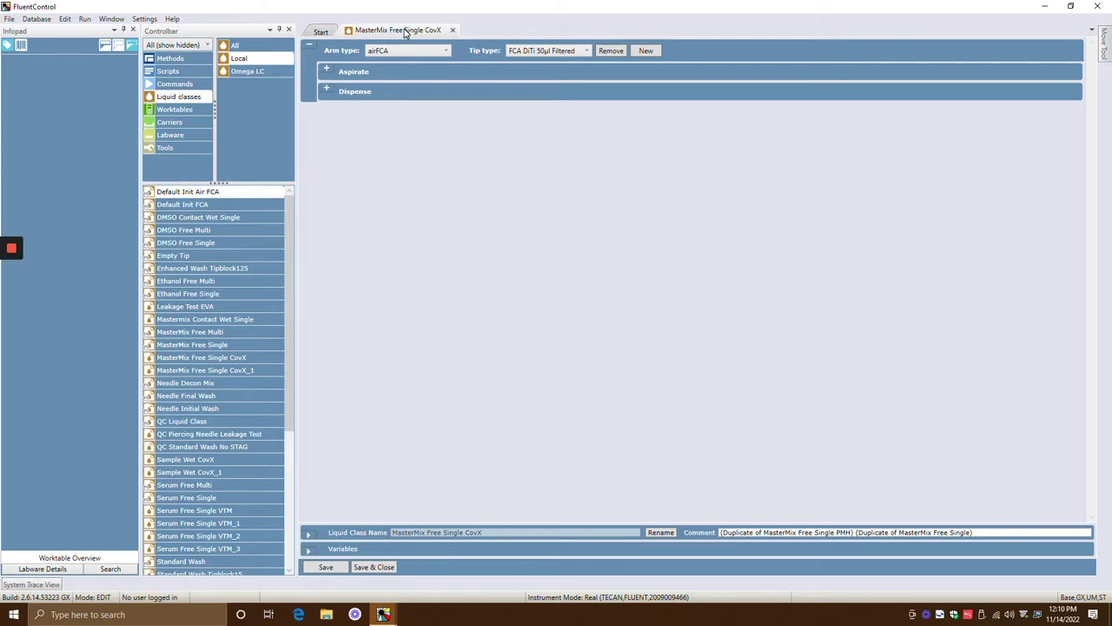
click(424, 52)
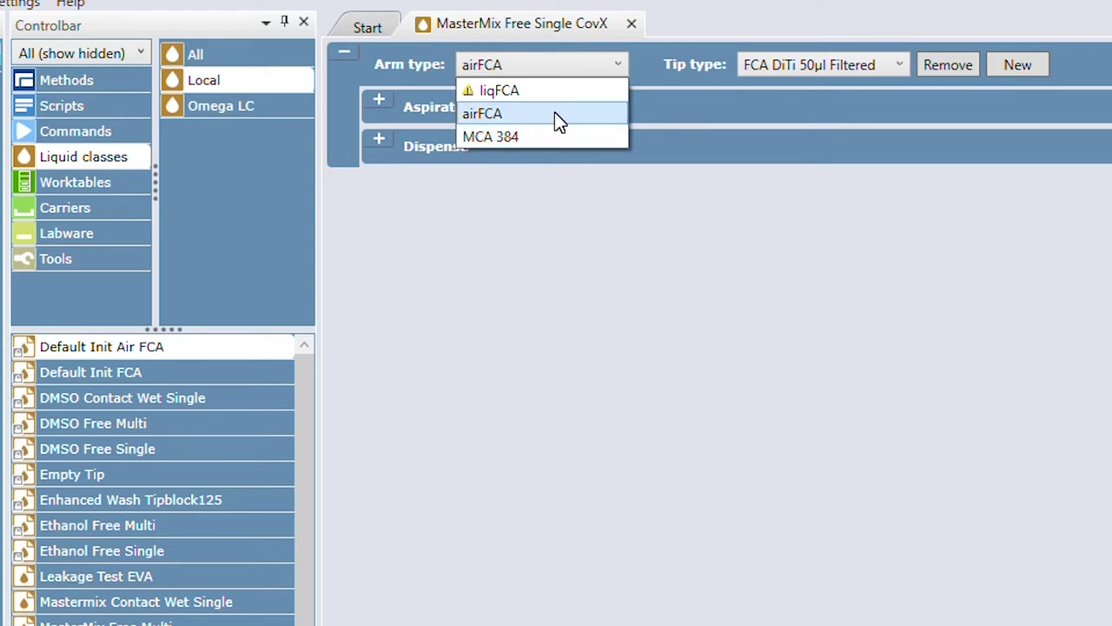
click(556, 118)
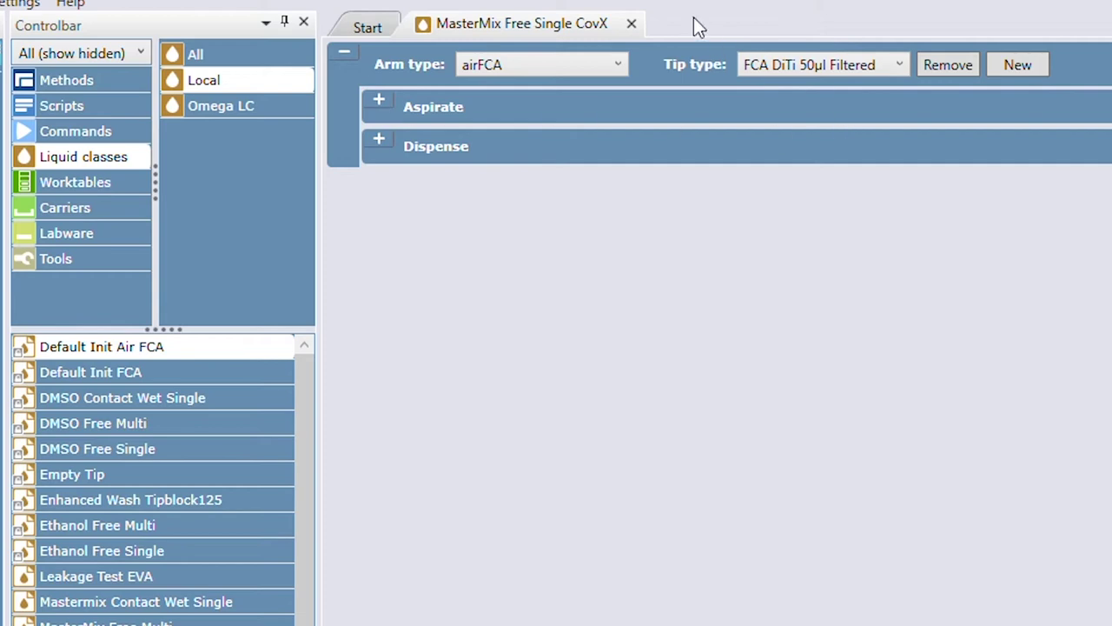
- Expand the Aspirate settings and keep FCA DiTi 50µl Filtered as the tip type
click(380, 103)
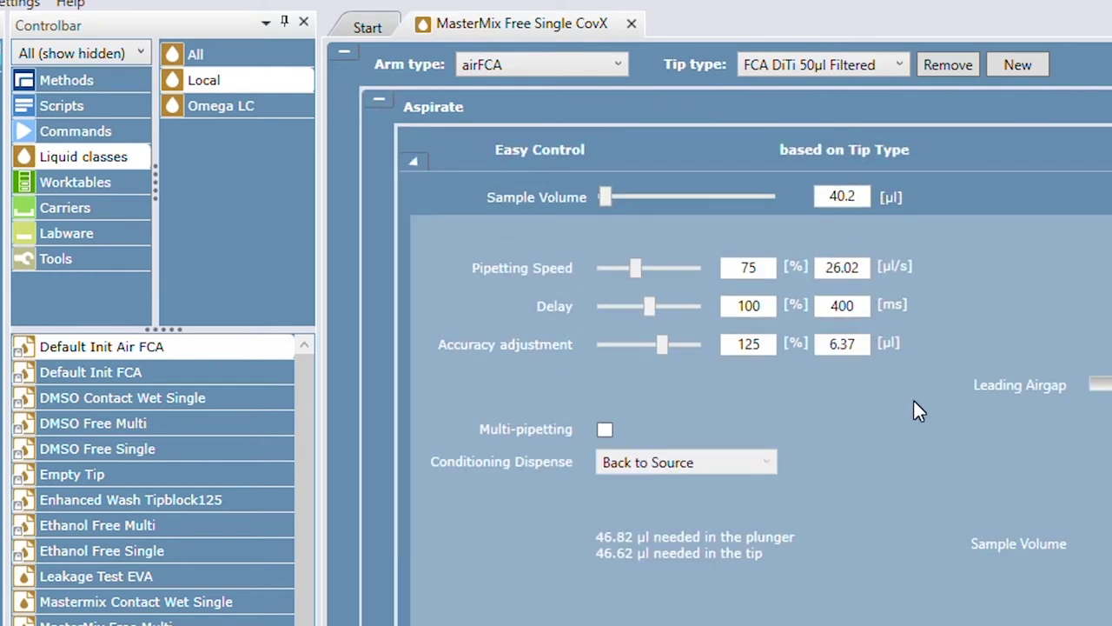
click(850, 77)
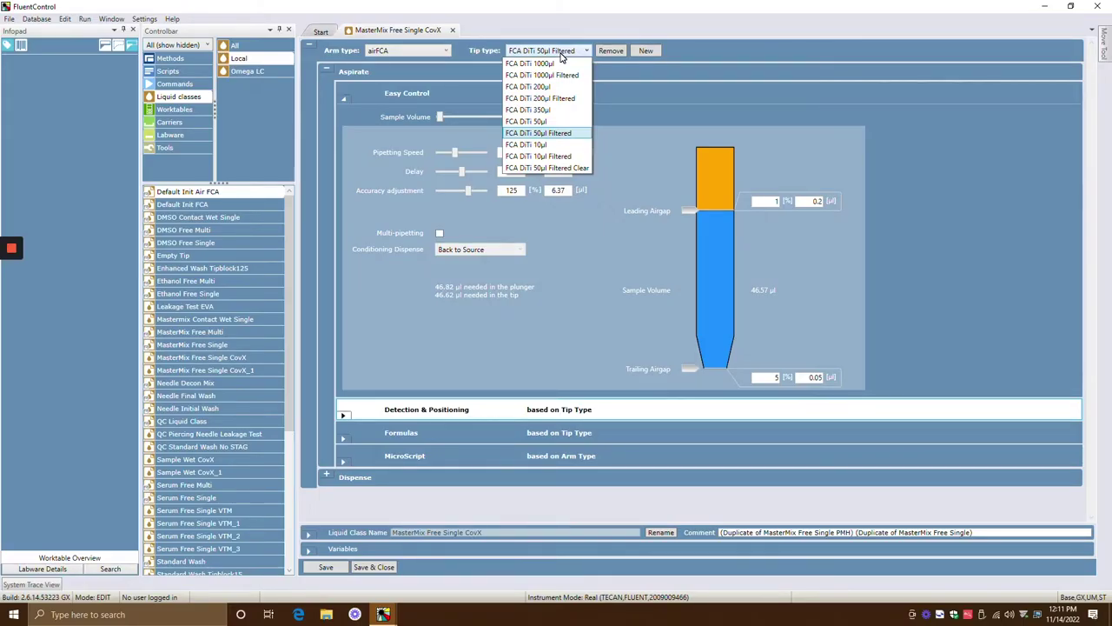
click(749, 54)
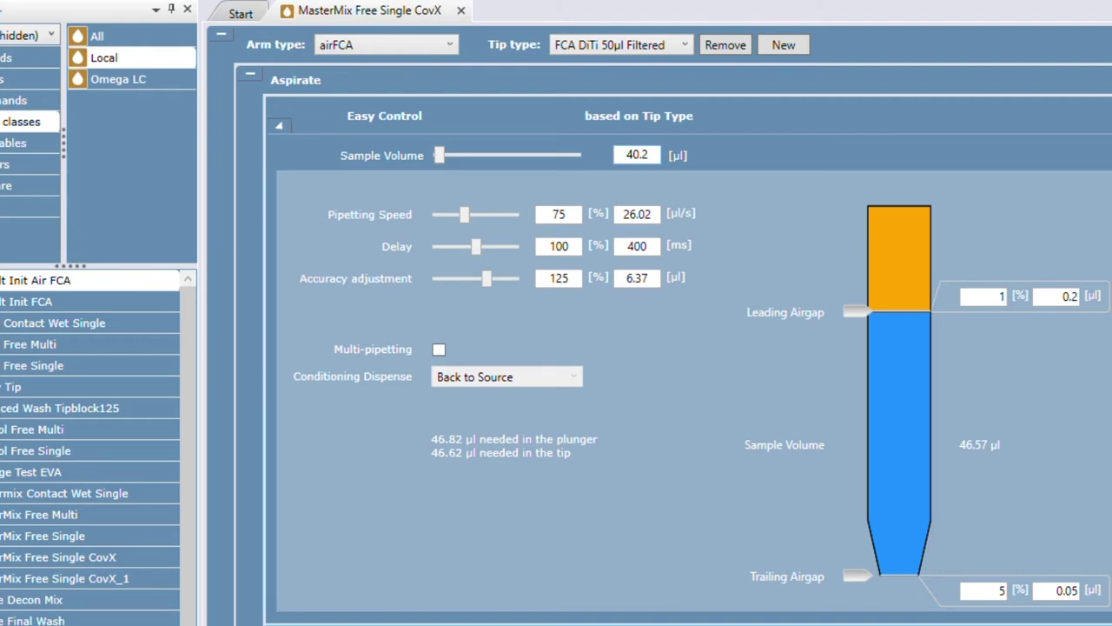
- Change the aspirate sample volume to 30 µl, replacing the mistyped 240
click(637, 155)
text(240)
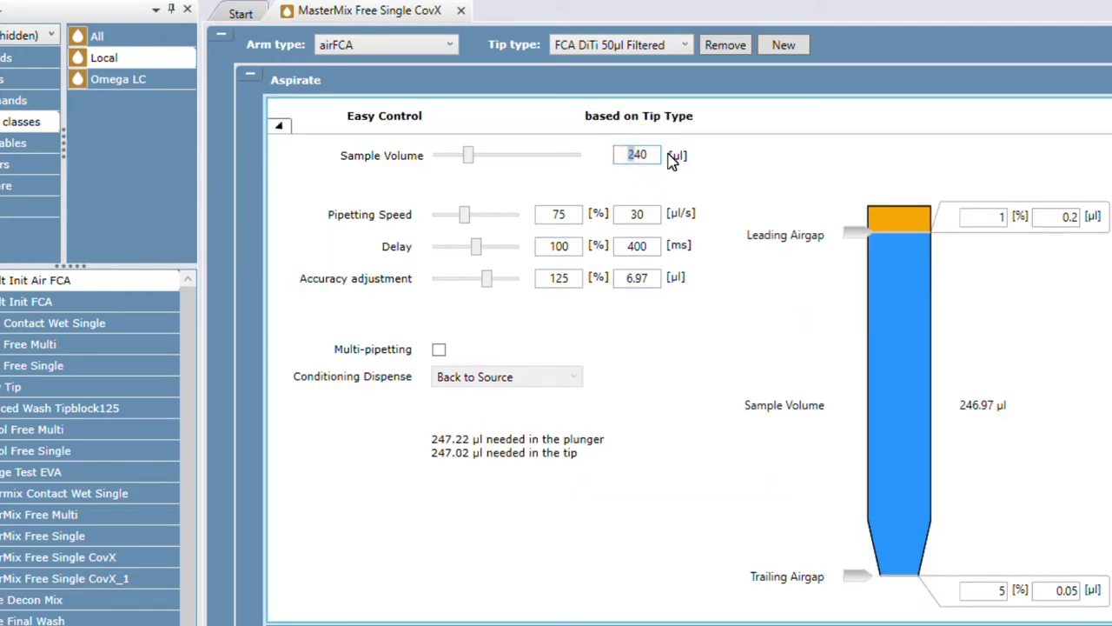
key(BackSpace)
key(BackSpace)
key(BackSpace)
text(30)
click(780, 167)
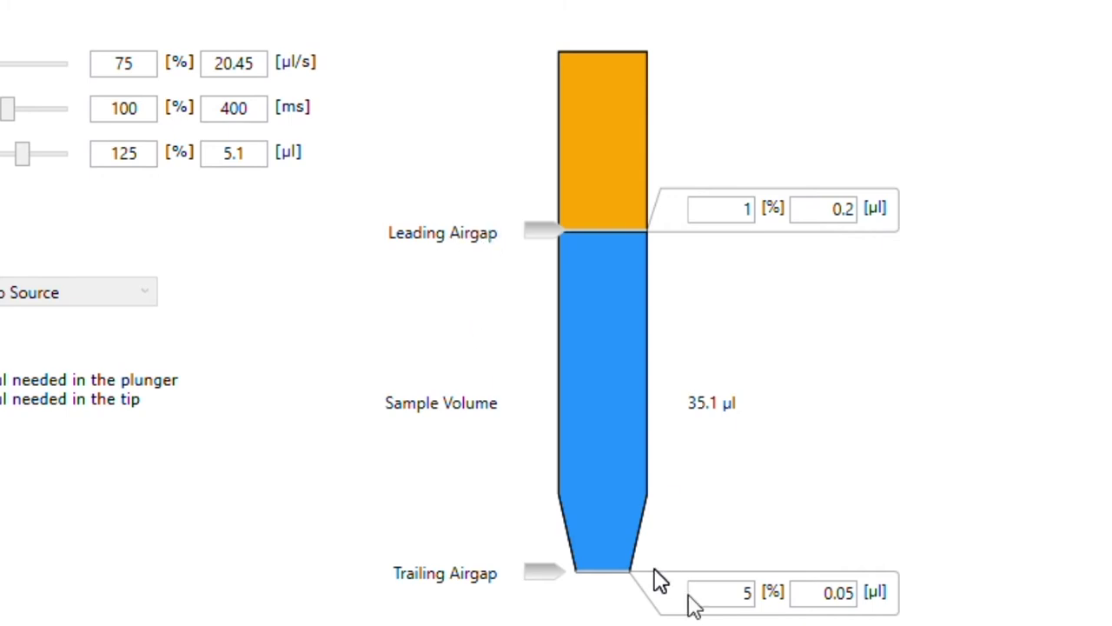
- Set the trailing airgap to 20 %, then to 1 µl
double_click(721, 592)
text(20)
click(780, 476)
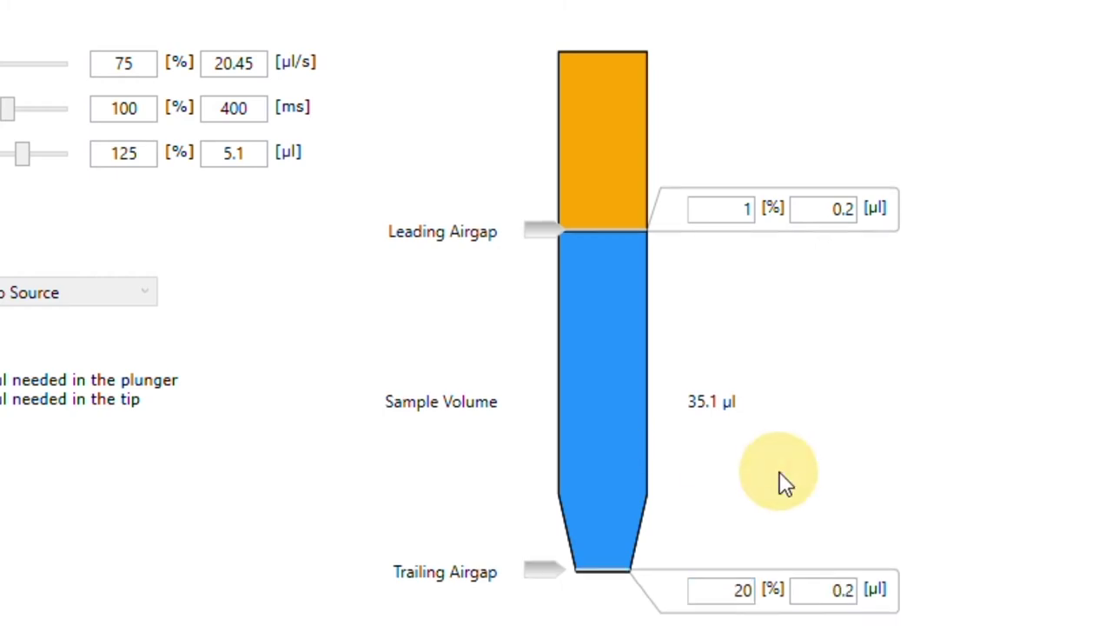
click(824, 590)
double_click(841, 590)
text(1)
click(874, 546)
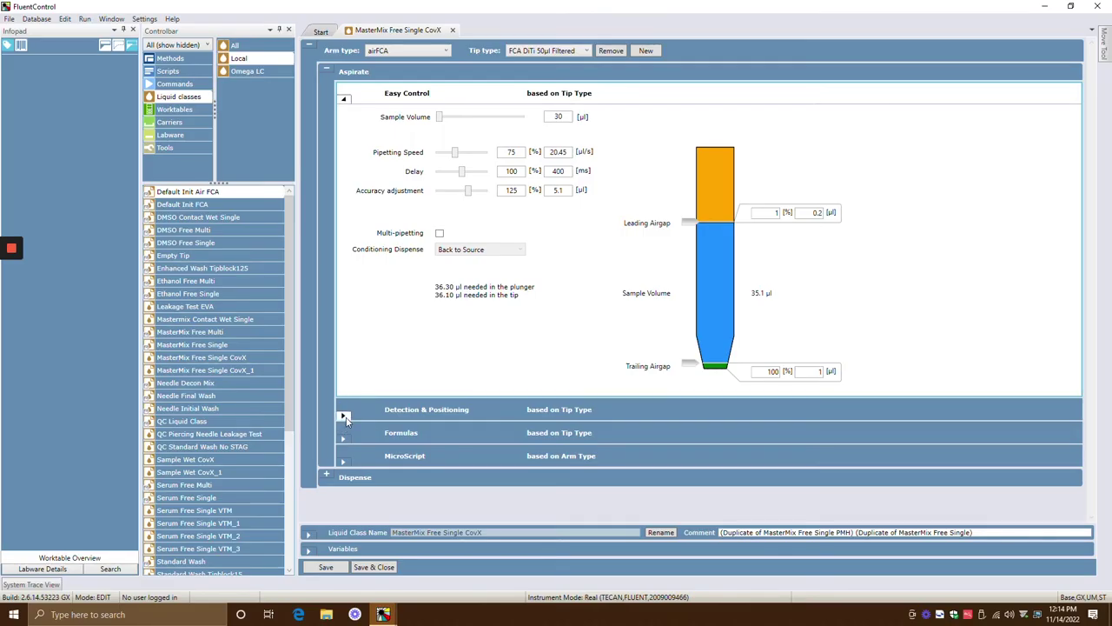
- Expand Detection & Positioning and try cLLD detection, reviewing its sensitivity options without changing them
click(344, 416)
scroll(374, 409, down, 3)
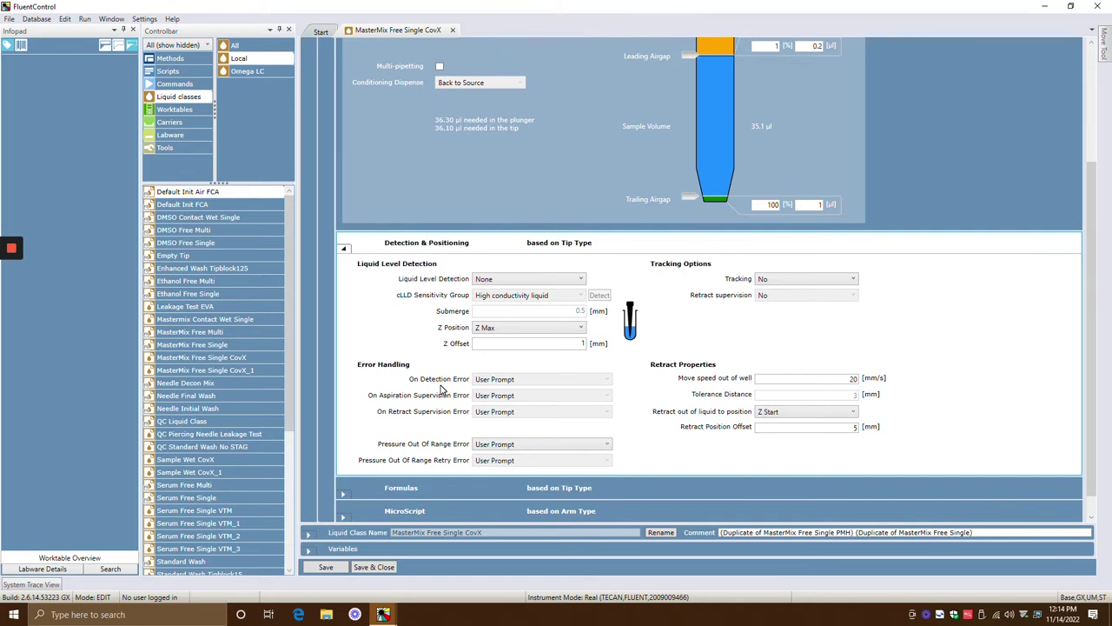
click(517, 279)
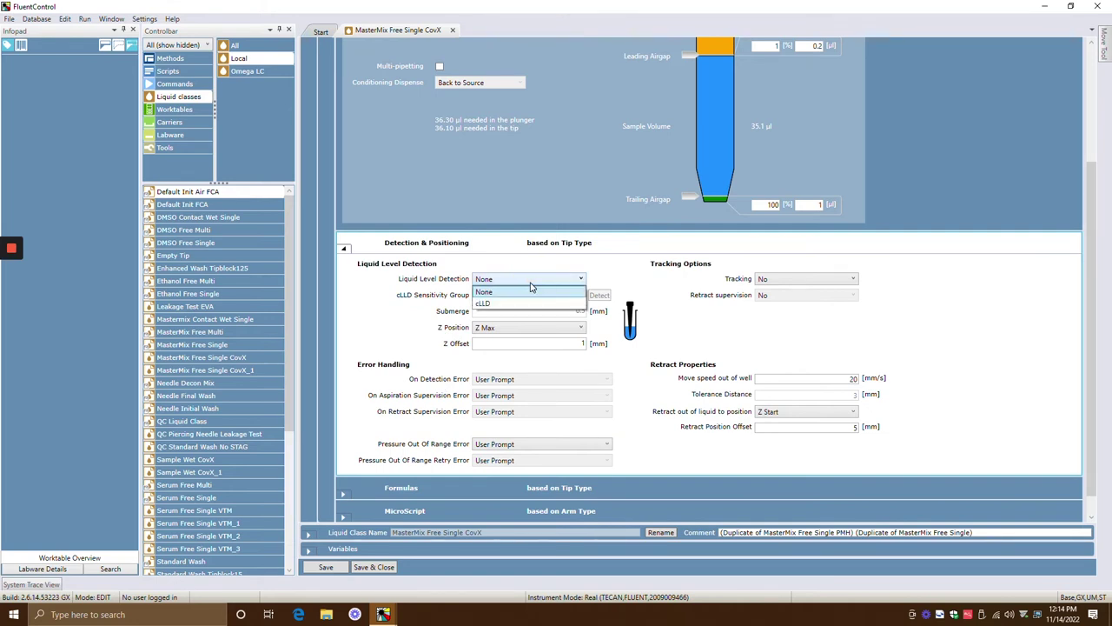
click(506, 306)
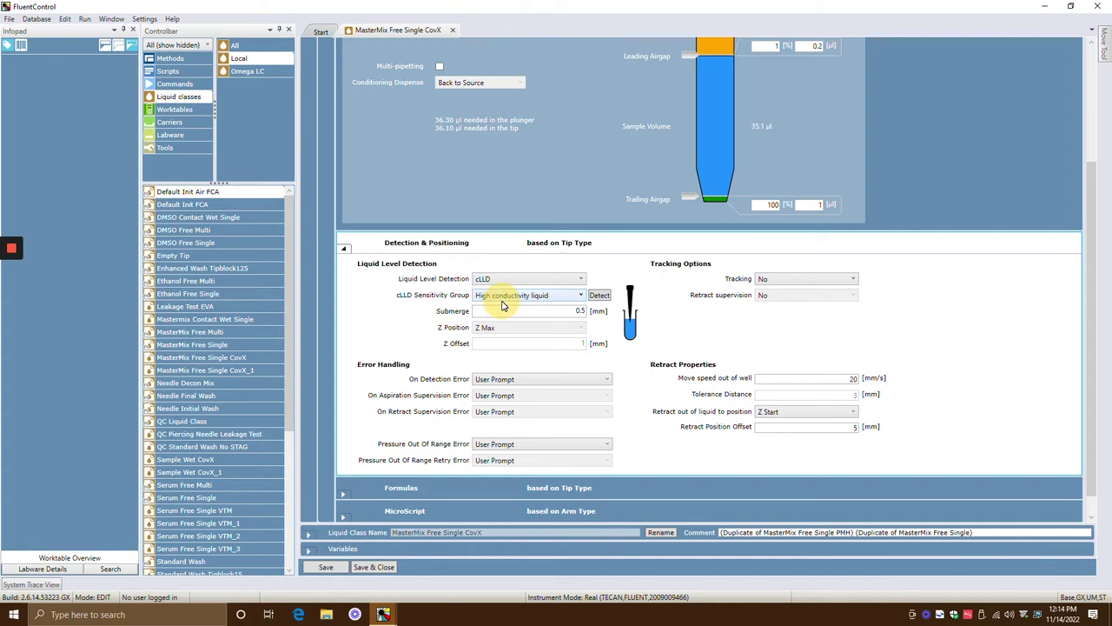
click(527, 297)
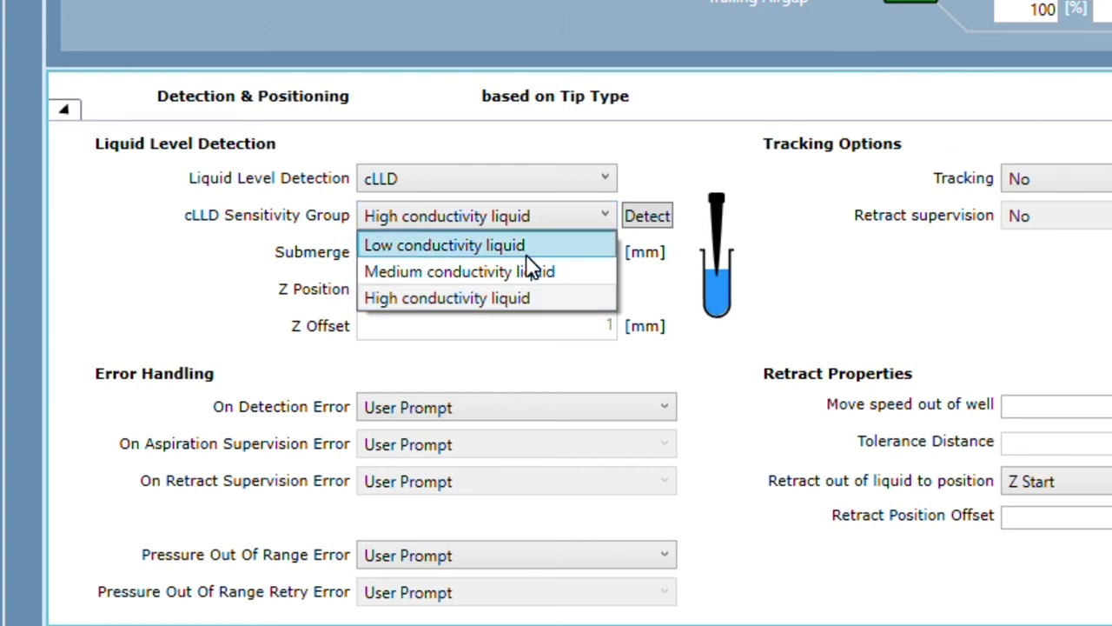
click(662, 181)
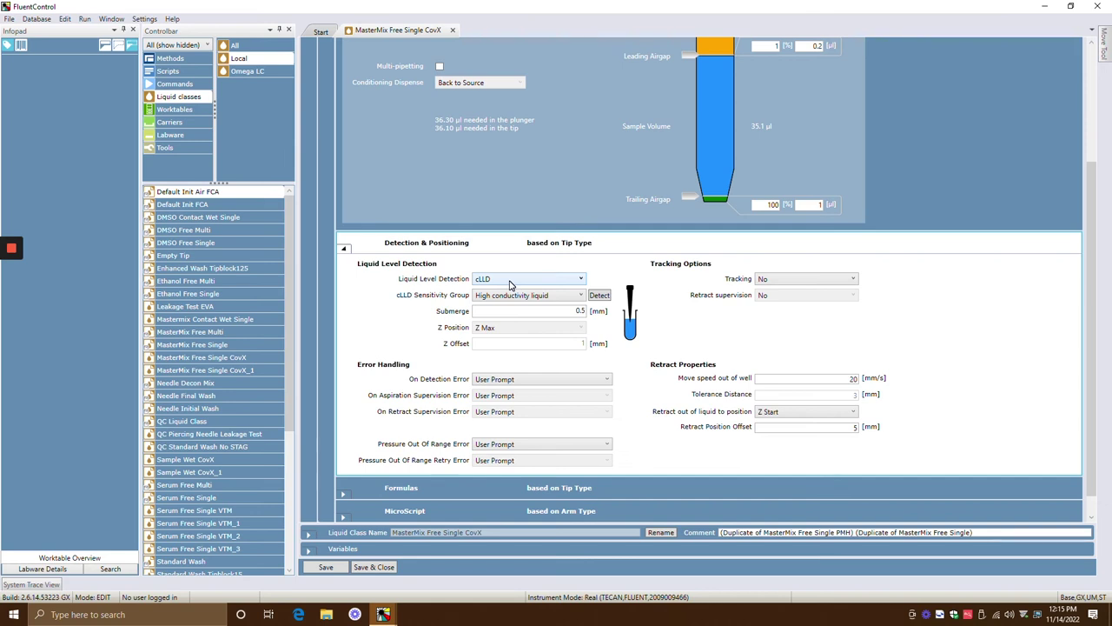
- Set aspirate liquid level detection to None and keep the Z Offset at 1 mm
click(510, 279)
click(522, 294)
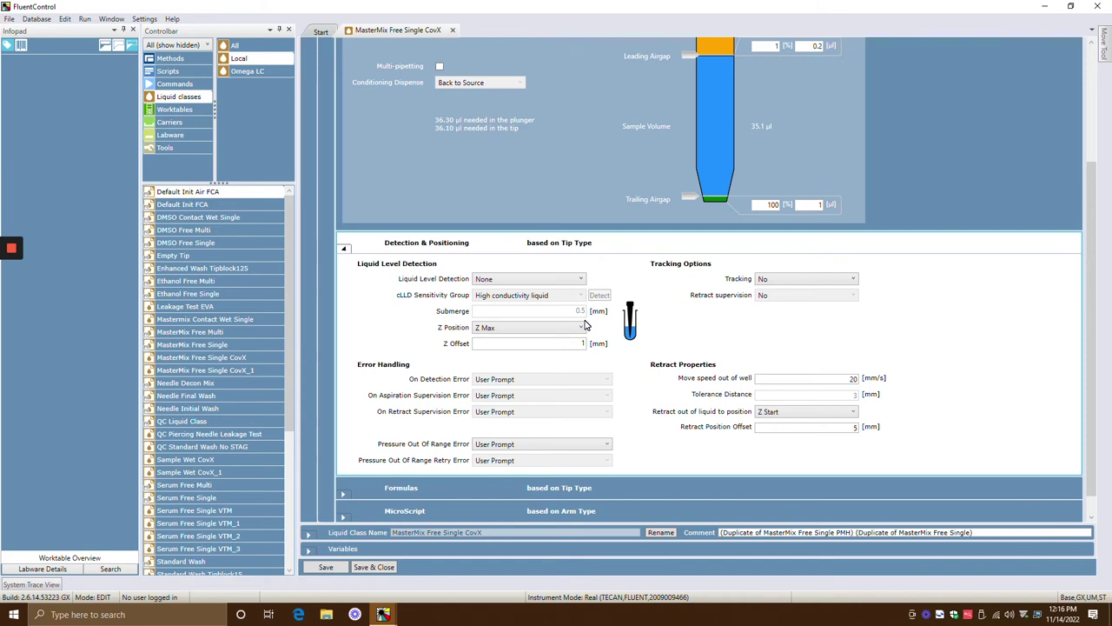
click(569, 346)
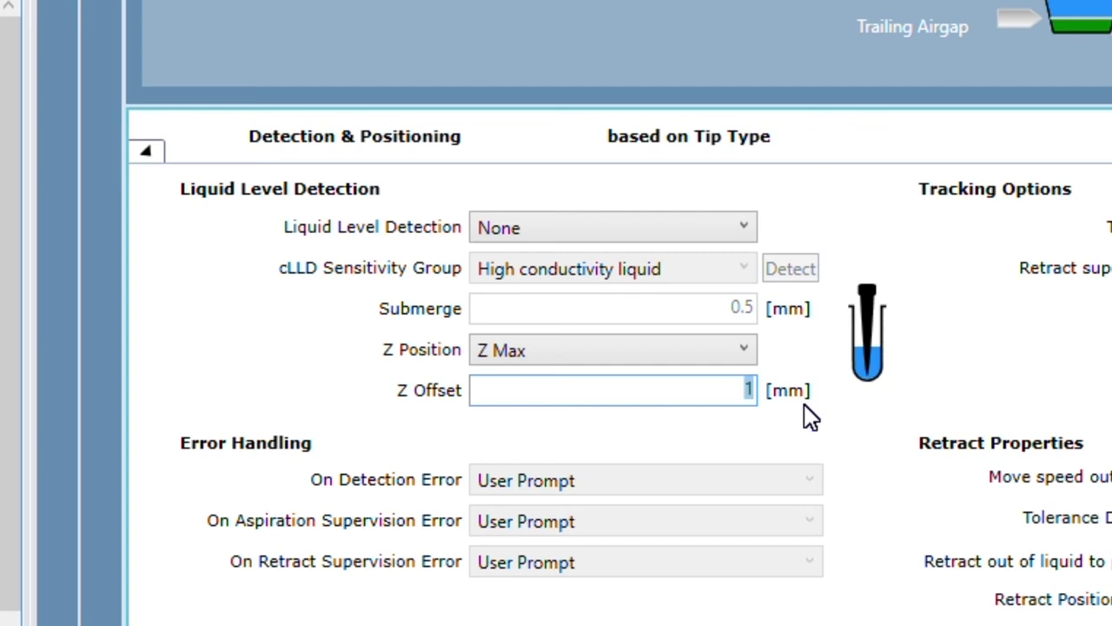
text(10)
click(817, 419)
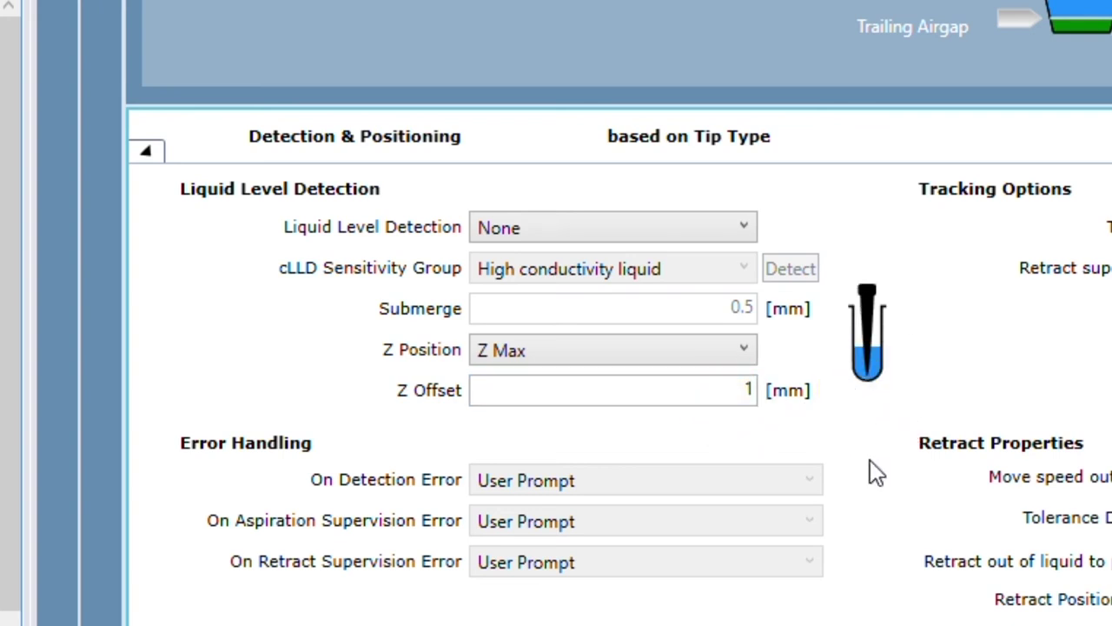
scroll(870, 460, down, 1)
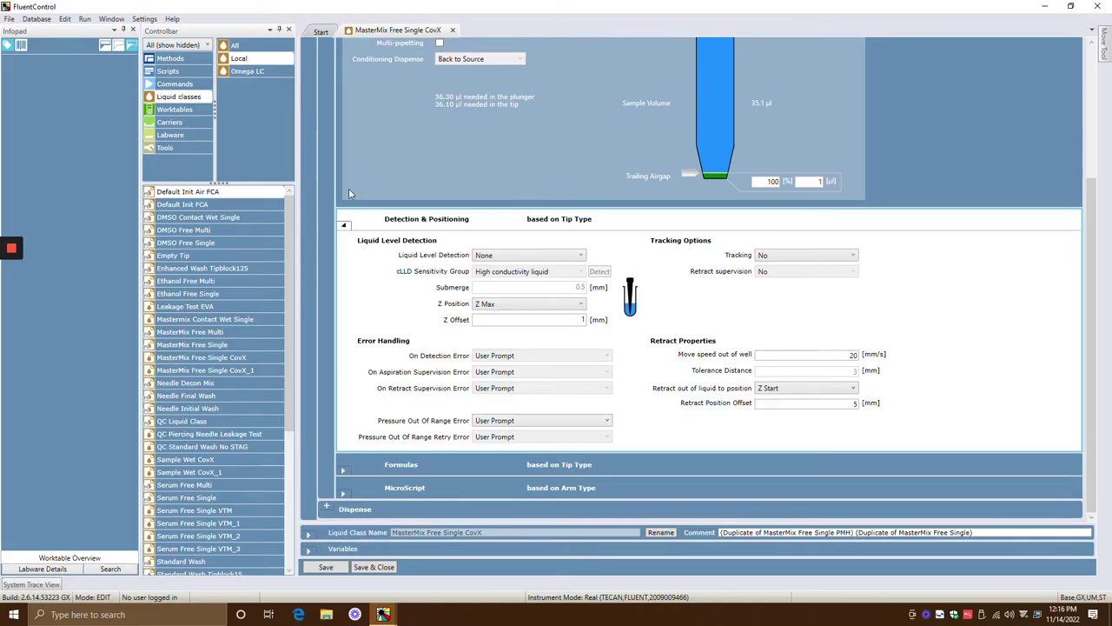
- Collapse Detection & Positioning, check Formulas and MicroScript, then expand the Dispense settings
click(344, 225)
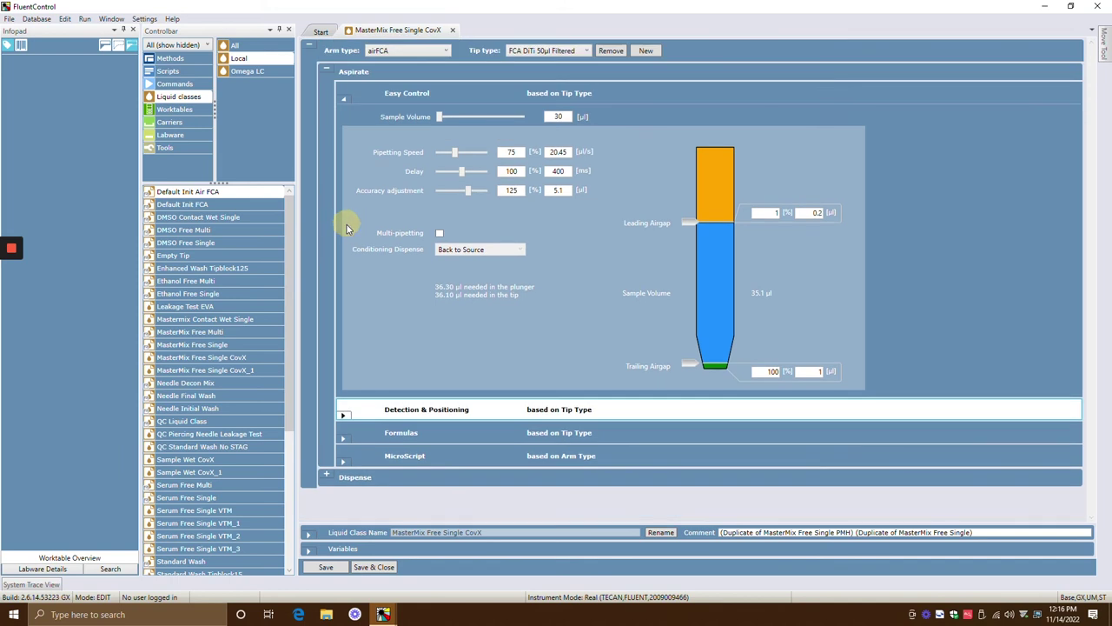
click(344, 438)
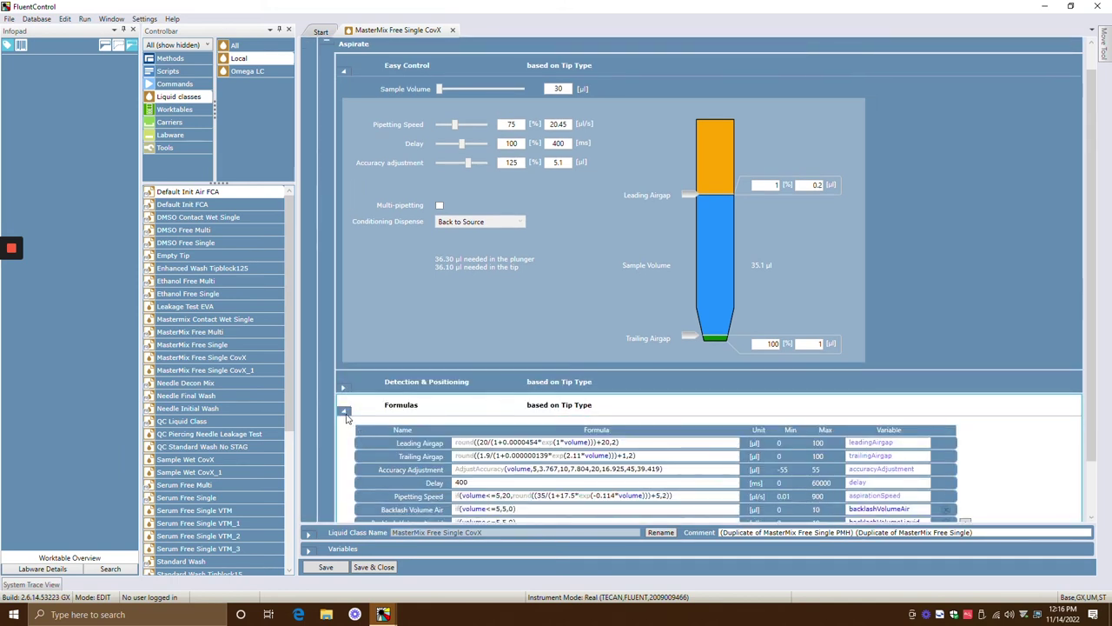
click(343, 410)
click(343, 469)
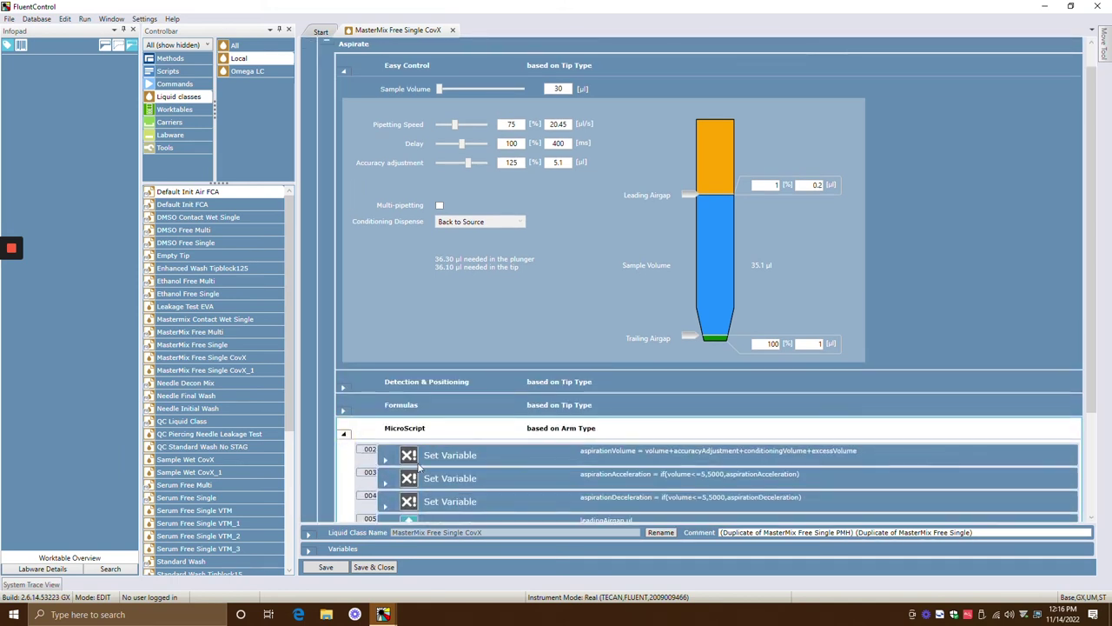
click(344, 433)
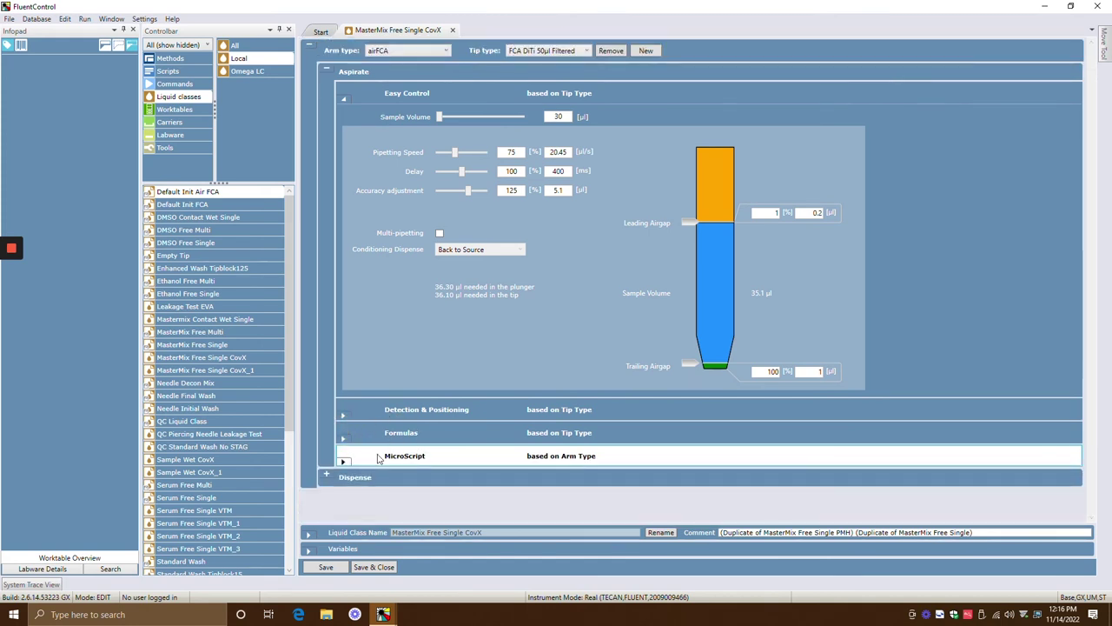
click(451, 476)
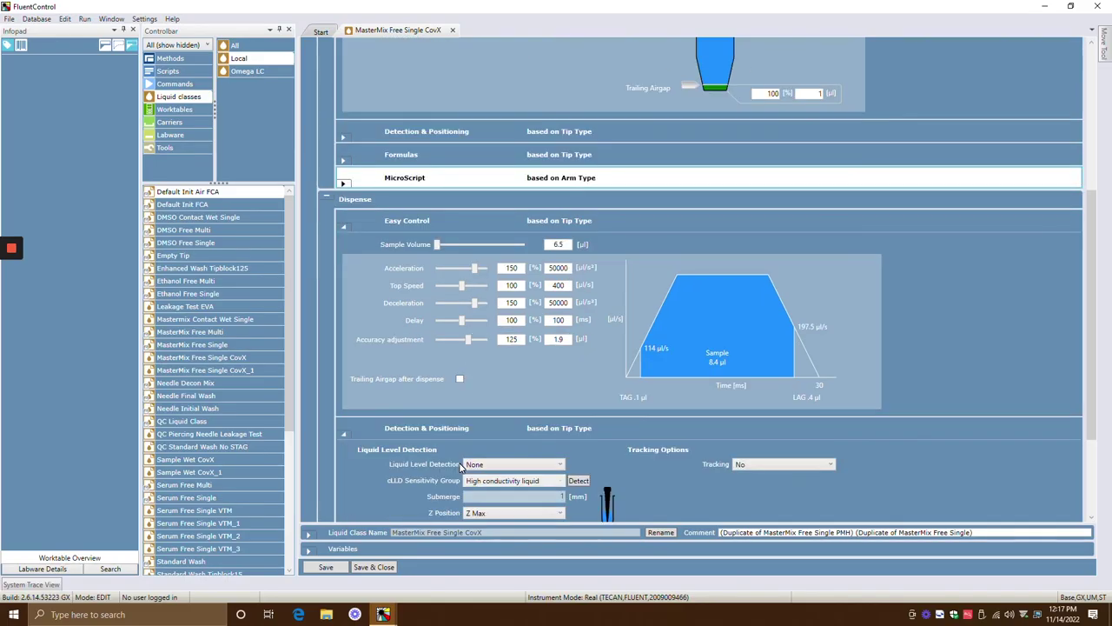
scroll(461, 466, down, 3)
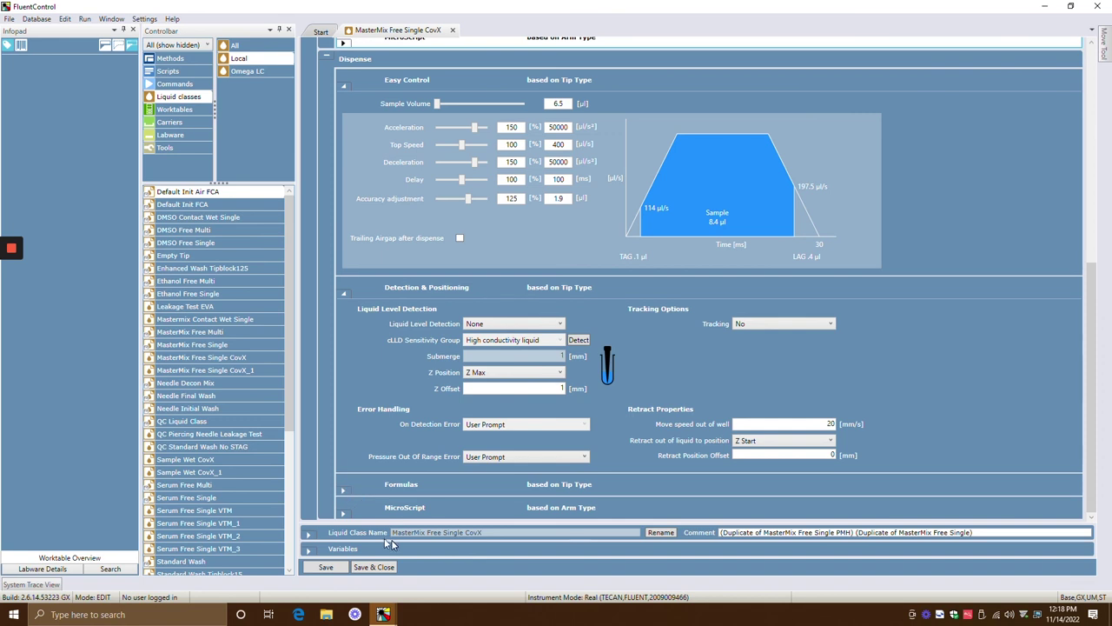
click(309, 550)
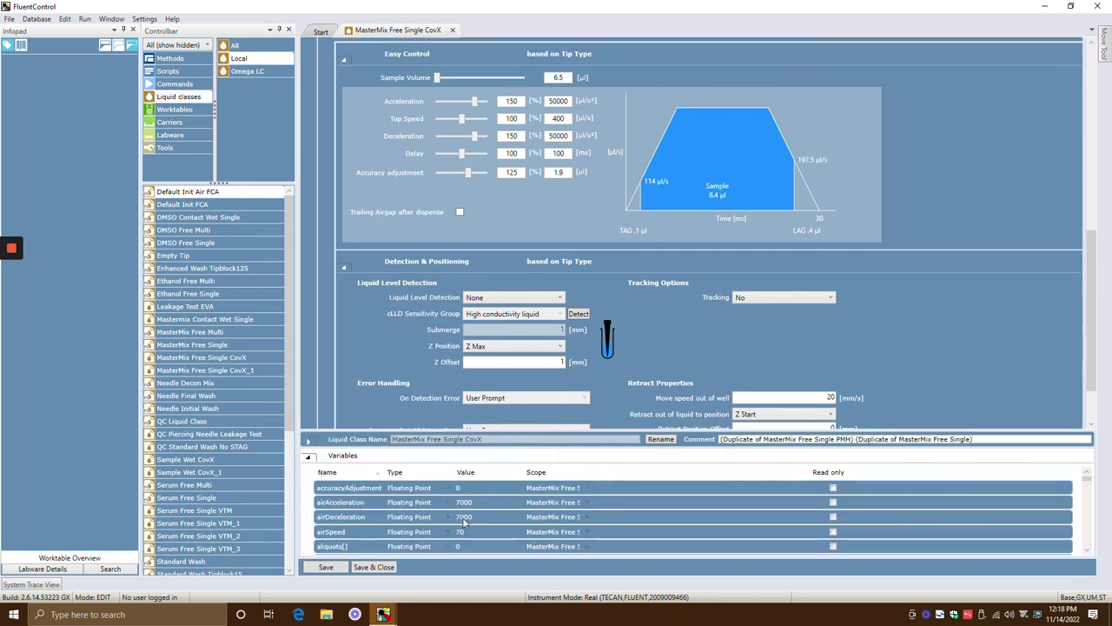
click(310, 456)
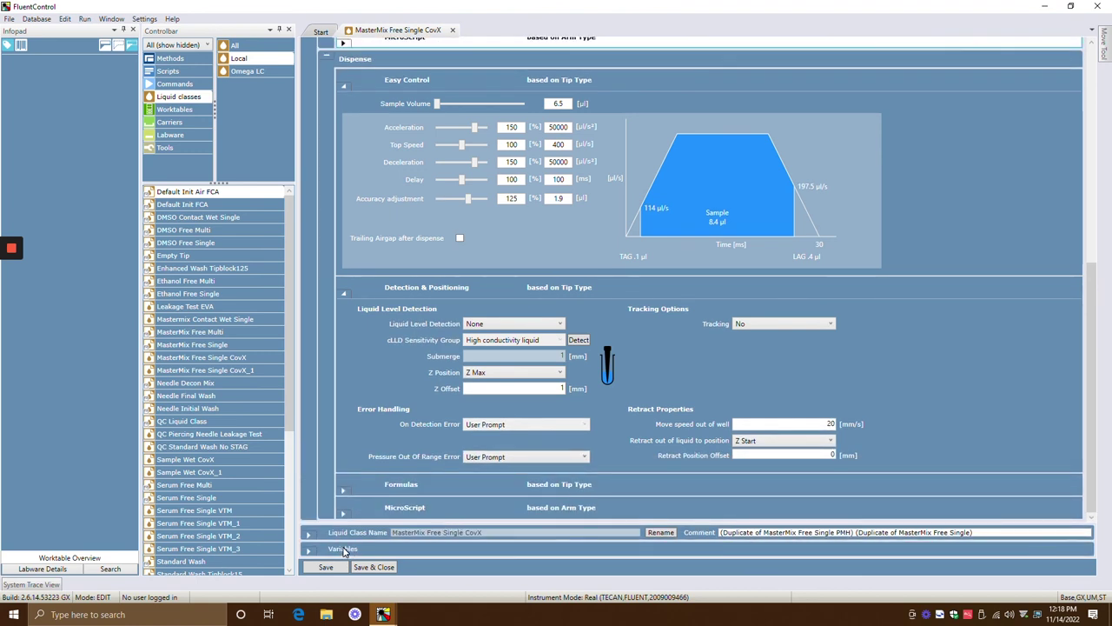
scroll(425, 371, up, 1)
scroll(430, 390, down, 1)
scroll(540, 403, up, 5)
scroll(632, 372, up, 6)
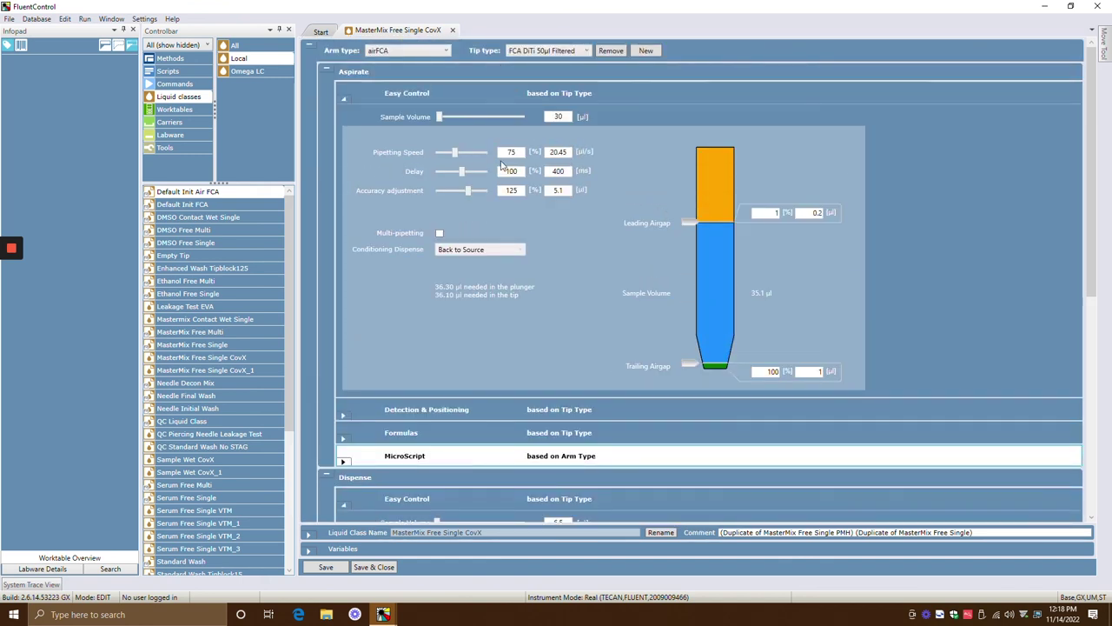
click(561, 52)
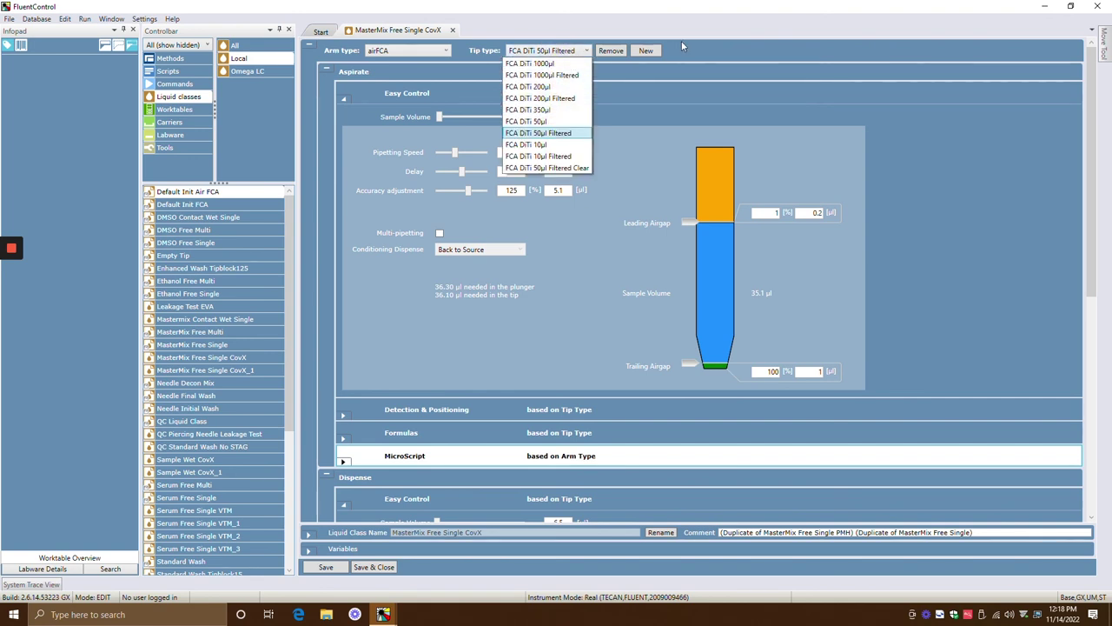
click(769, 59)
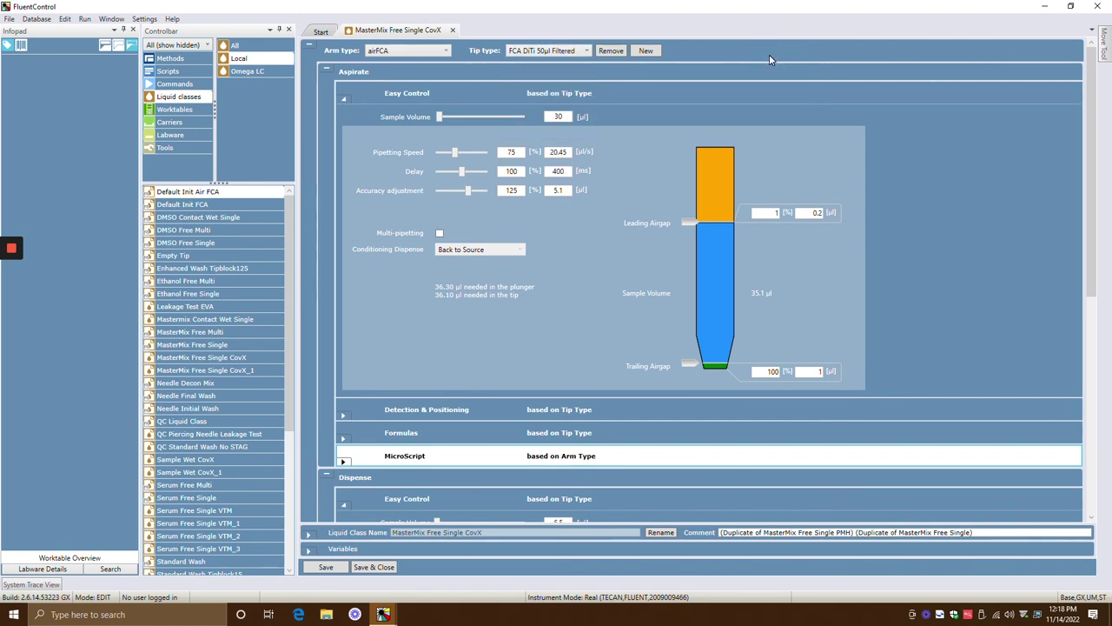